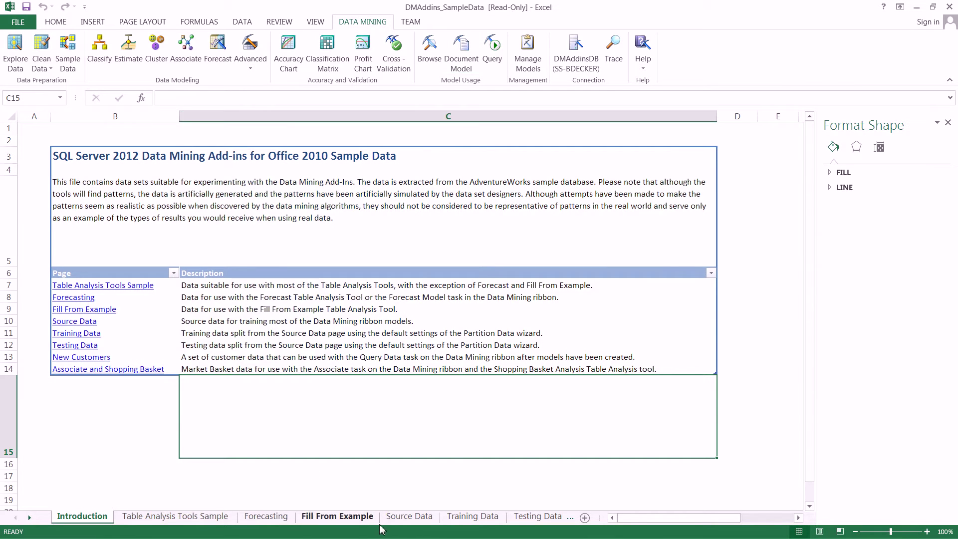
Go to the Source Data sheet holding the customer table with the BikeBuyer column.
left_click(422, 522)
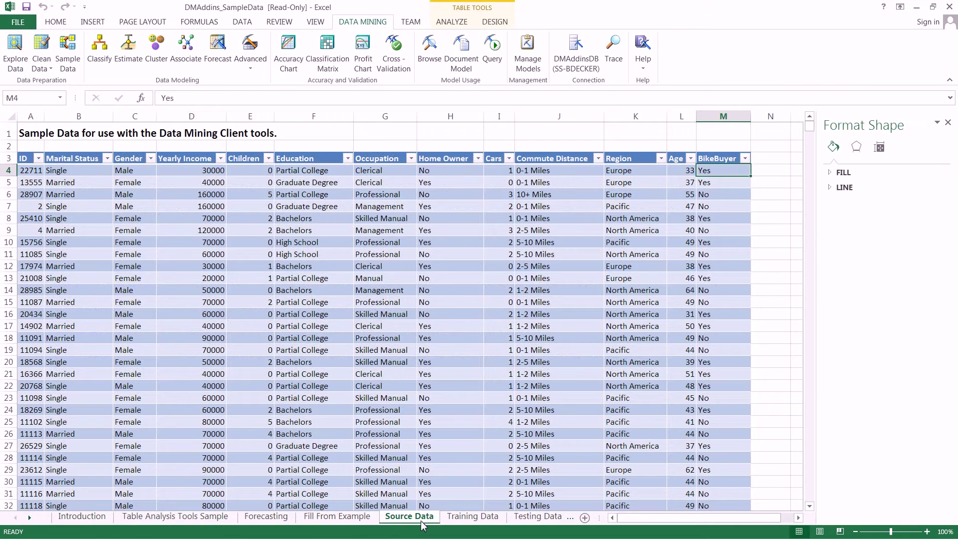
Create an accuracy chart for Source - Logistic Regression predicting BikeBuyer = Yes on the model's test data.
left_click(302, 75)
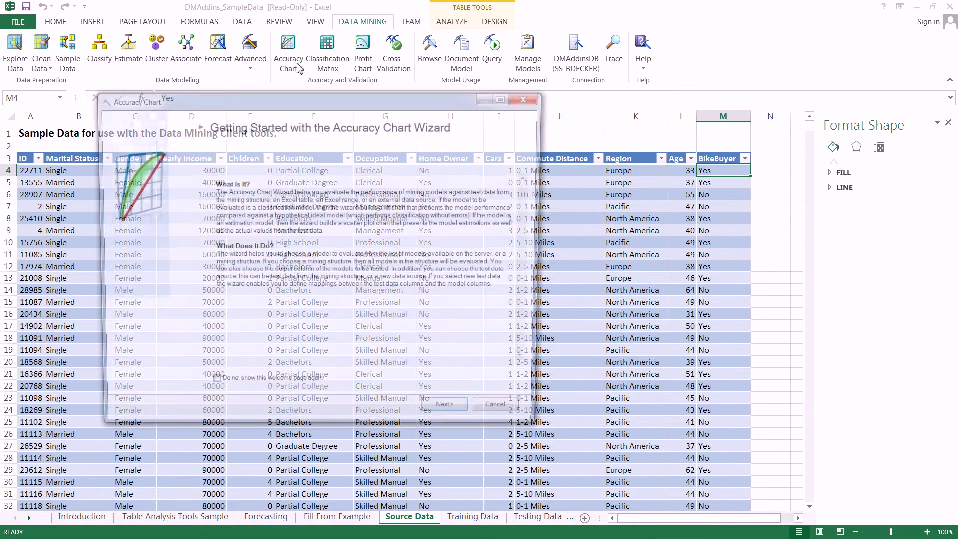
left_click(433, 416)
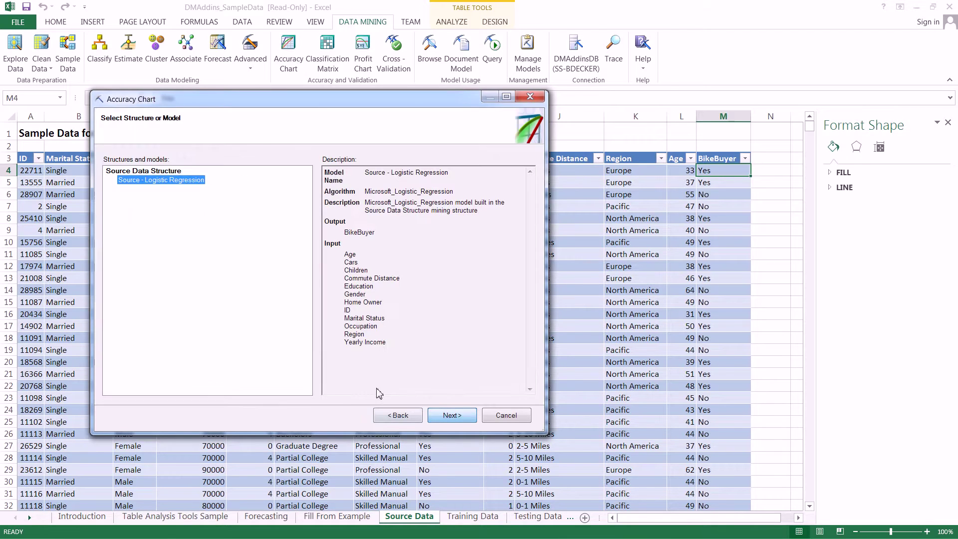
left_click(446, 416)
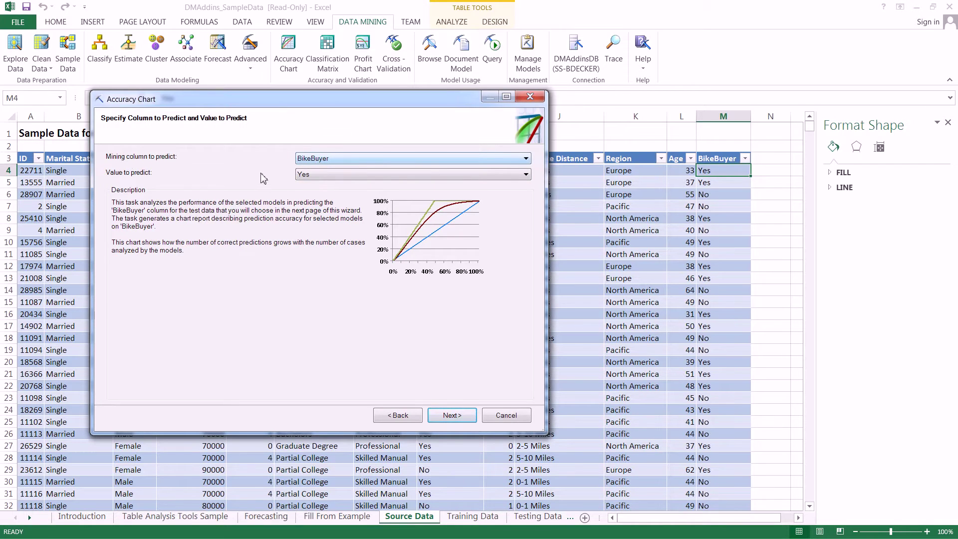
left_click(323, 175)
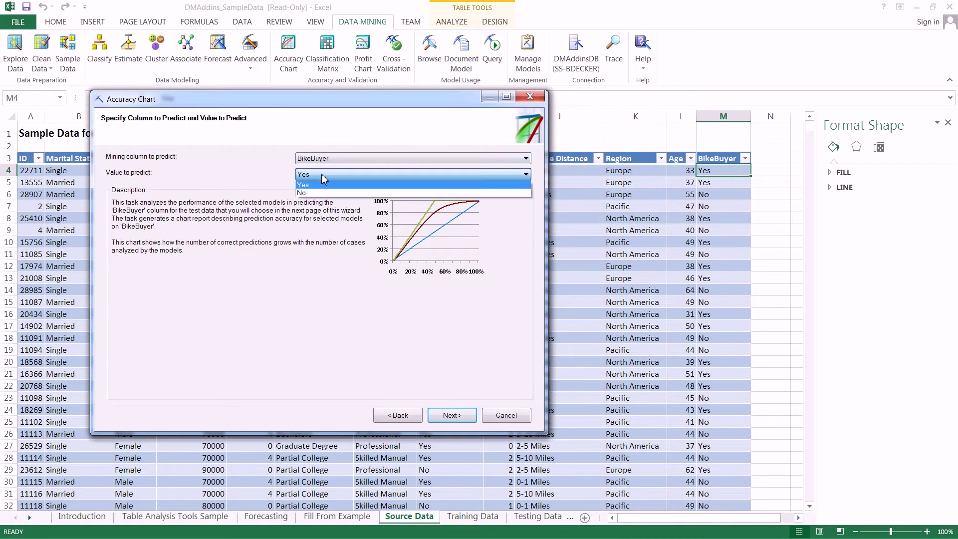
left_click(321, 173)
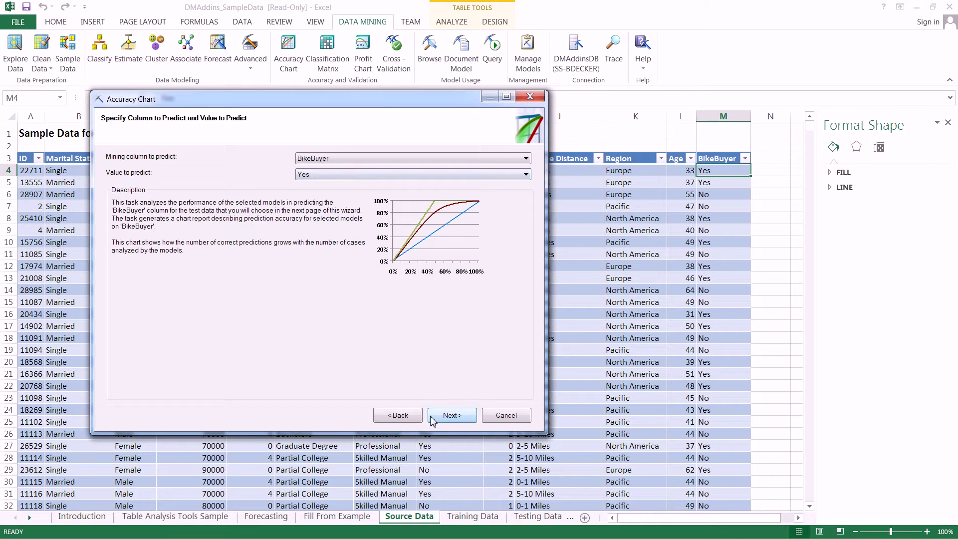
left_click(435, 419)
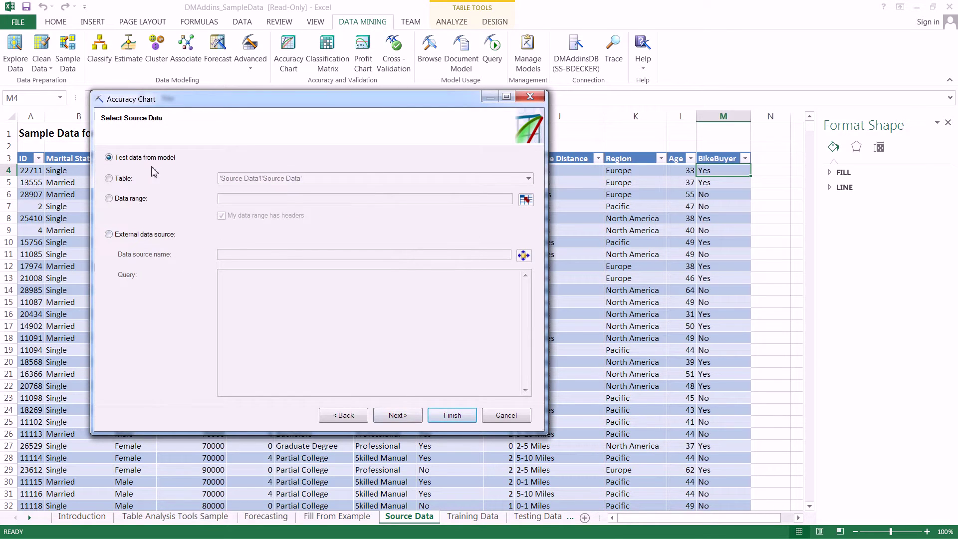
left_click(441, 416)
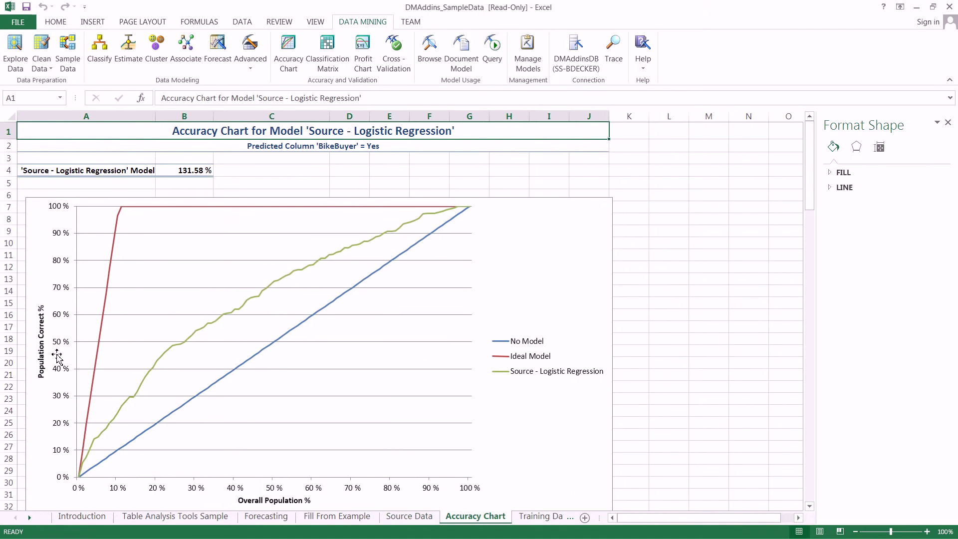
Retitle the vertical axis of the accuracy chart to Sales %.
left_click(42, 383)
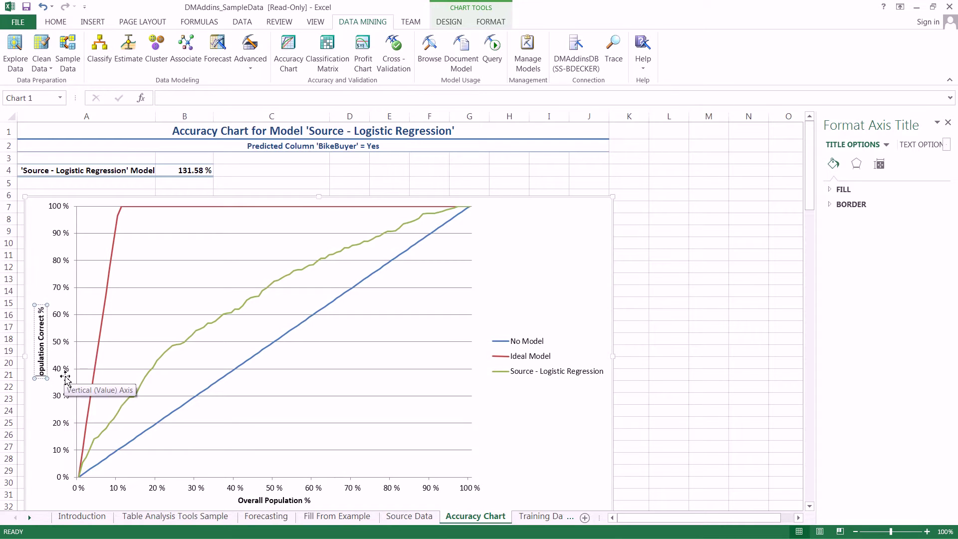
key("Delete")
key("Delete")
key("Delete")
key("Delete")
key("Delete")
key("Delete")
key("Delete")
key("Delete")
key("Delete")
key("Delete")
key("Delete")
key("Delete")
key("Delete")
key("Delete")
key("Delete")
key("Delete")
key("Delete")
key("Delete")
key("Delete")
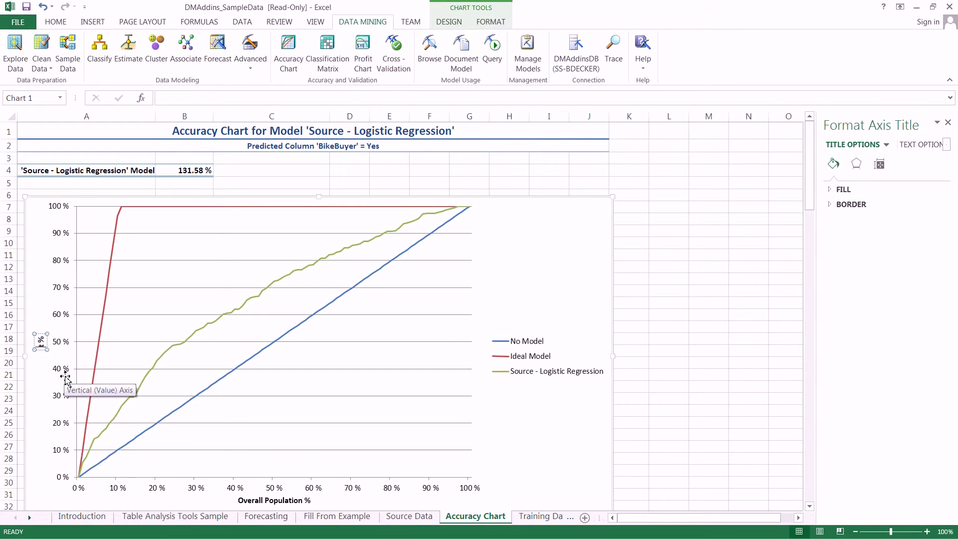
type("Sales")
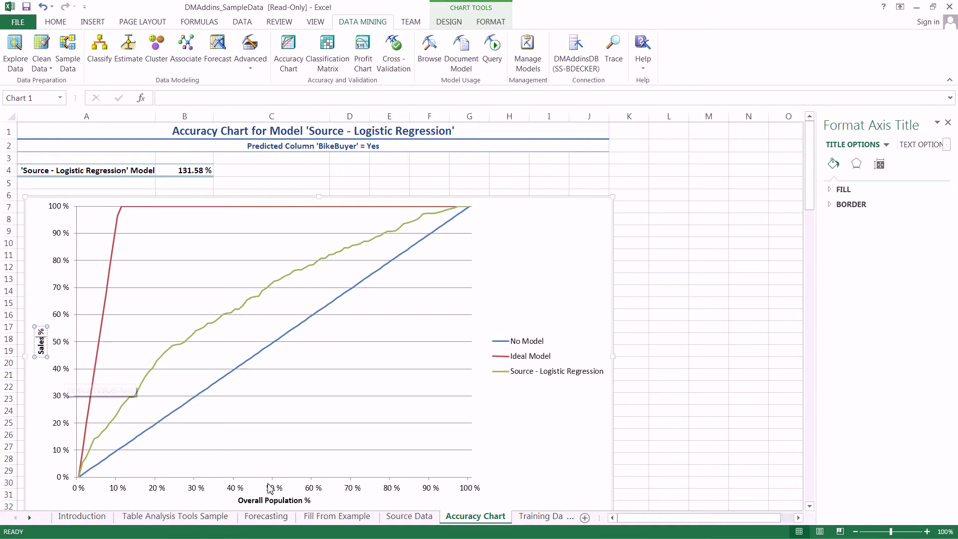
Replace the horizontal axis title Overall Population with Total Leads %.
left_click(239, 502)
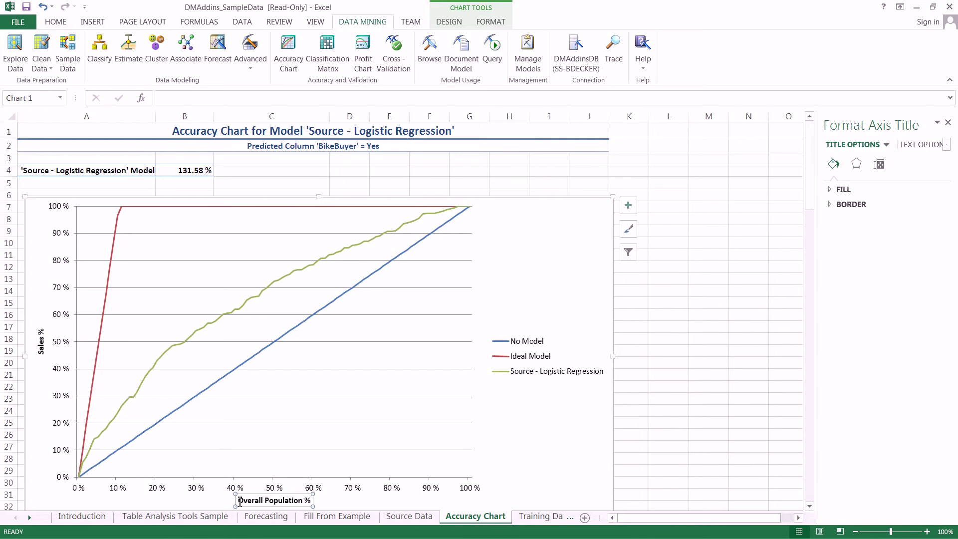
left_click_drag(238, 501, 286, 502)
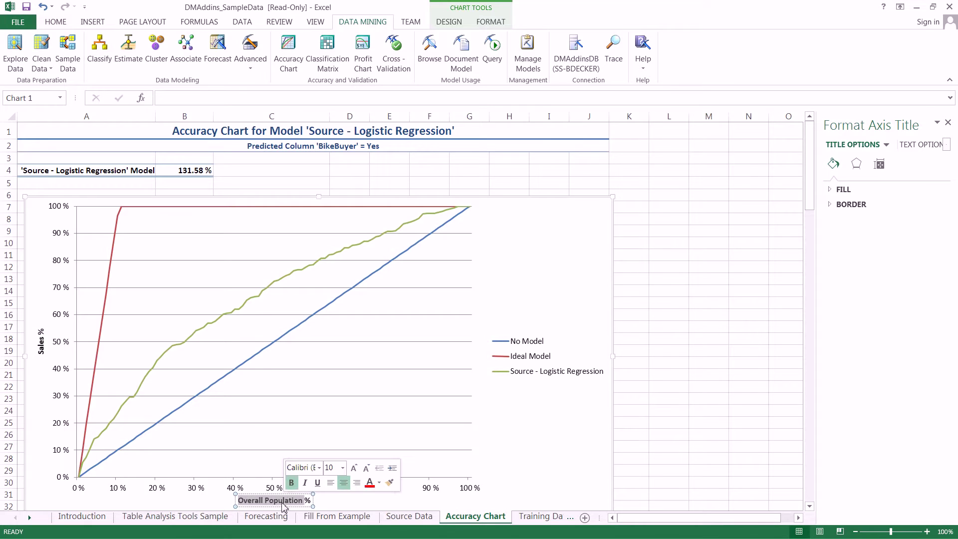
type("Total LEads")
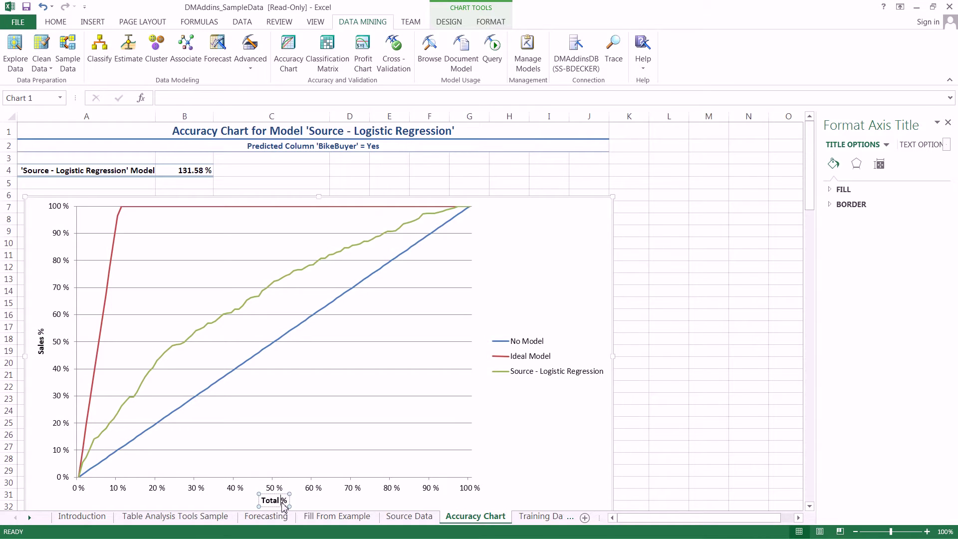
key("BackSpace")
key("BackSpace")
key("BackSpace")
key("BackSpace")
type("eads")
left_click(624, 402)
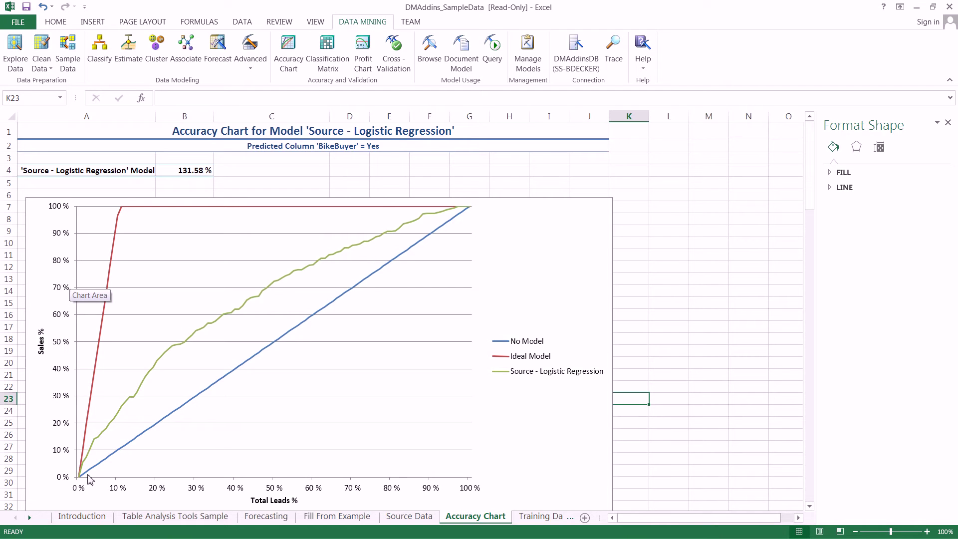
mouse_move(80, 477)
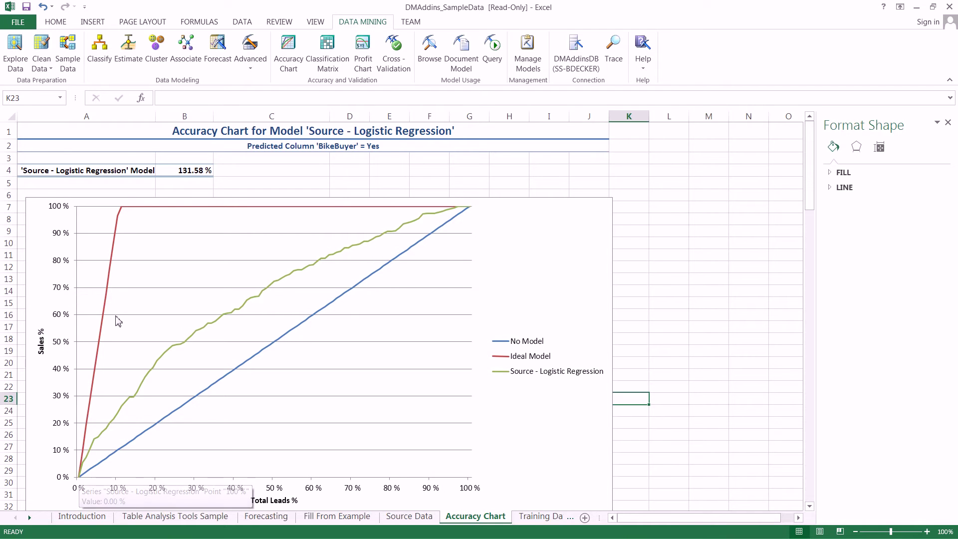
mouse_move(121, 209)
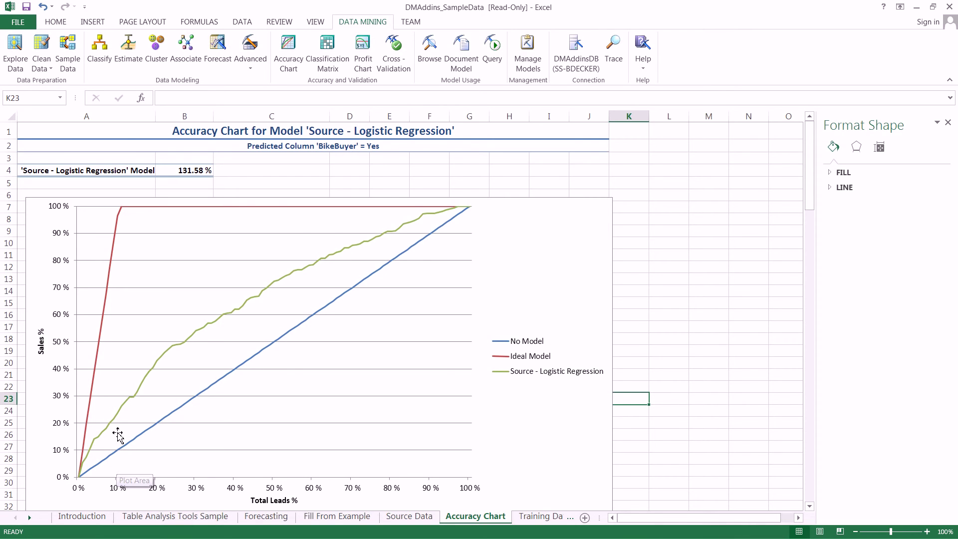
mouse_move(117, 416)
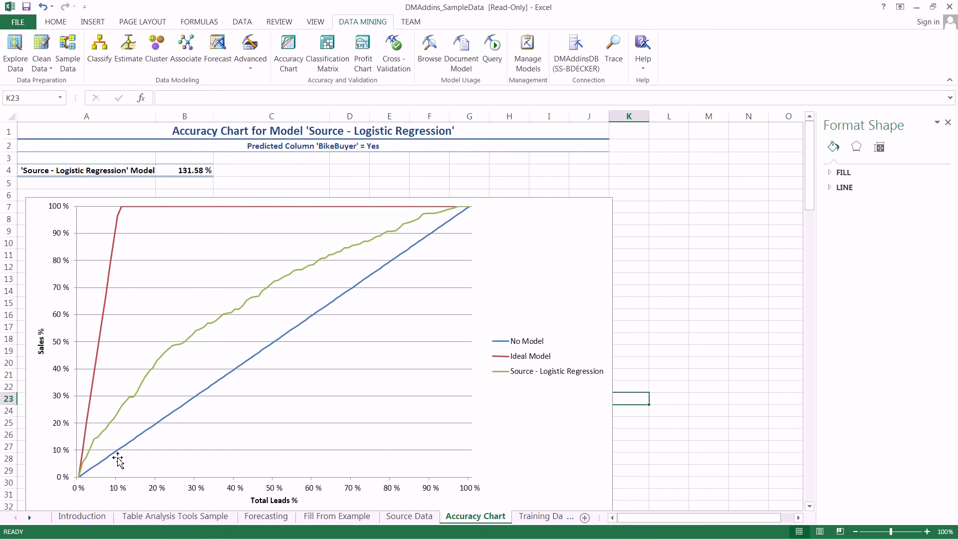
mouse_move(118, 453)
mouse_move(232, 315)
mouse_move(305, 274)
mouse_move(459, 210)
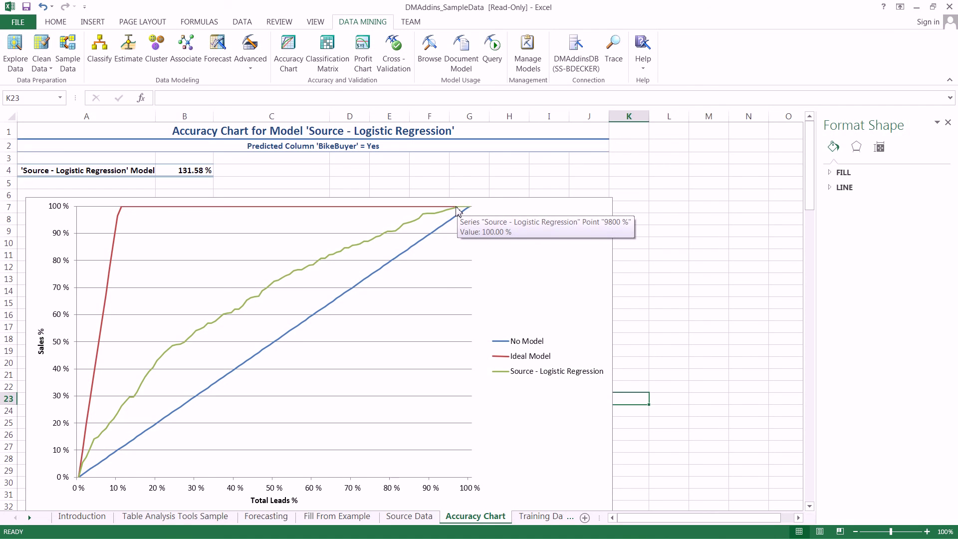